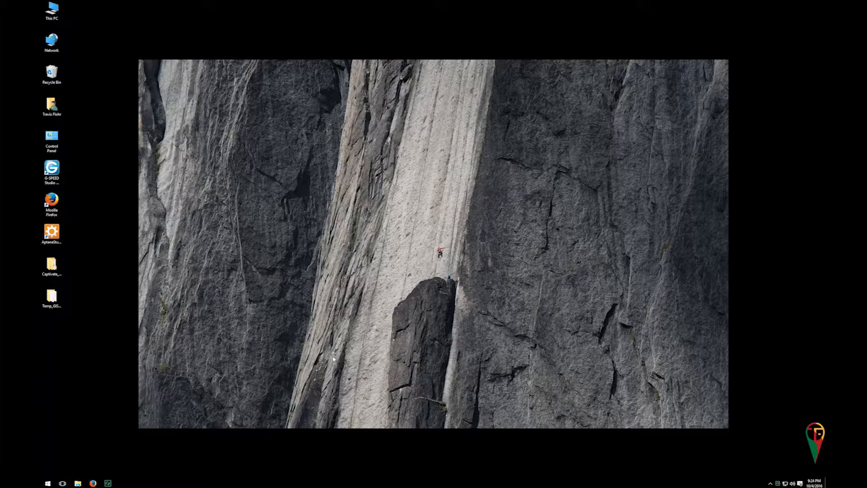
Step: Launch ArcScene 10.4 with a new blank scene and maximize its window
click(48, 483)
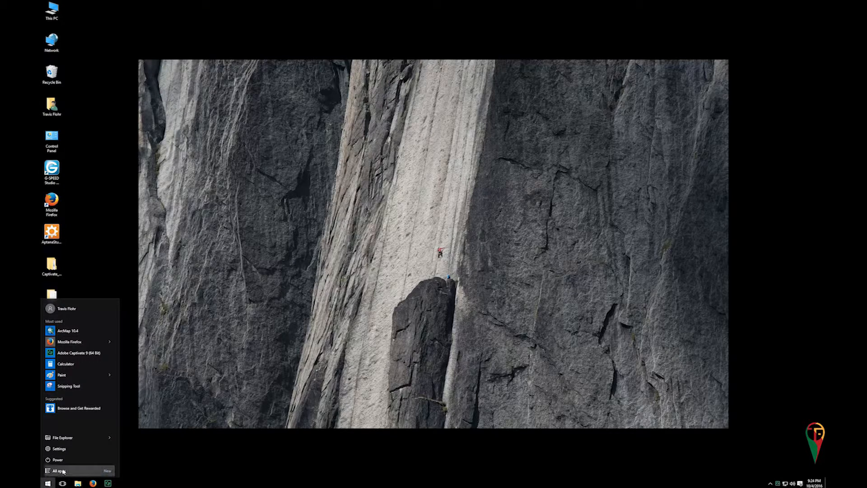
click(62, 470)
scroll(82, 430, down, 2)
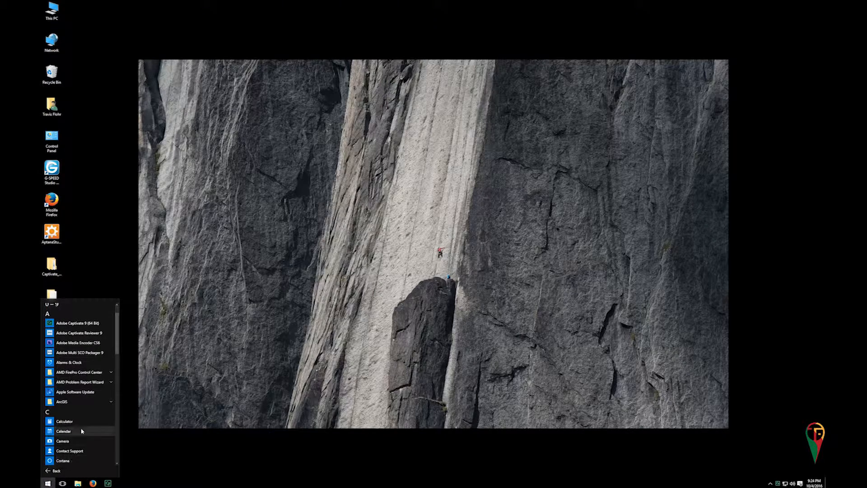
scroll(82, 431, down, 2)
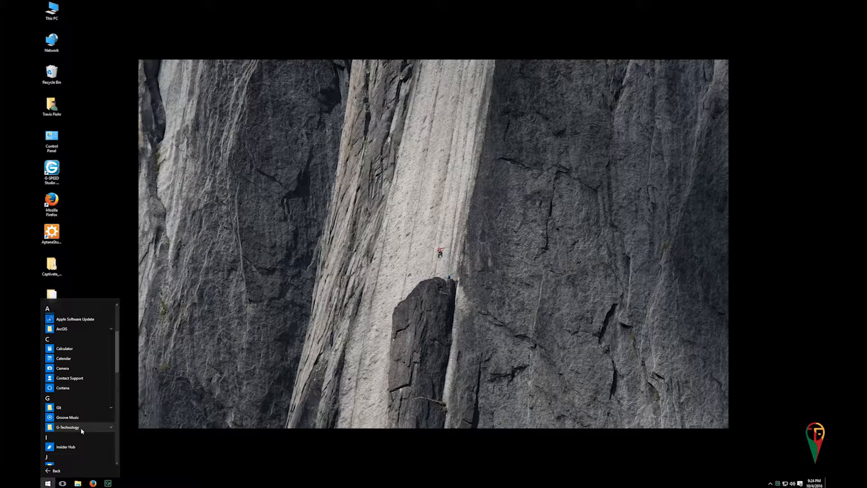
click(84, 328)
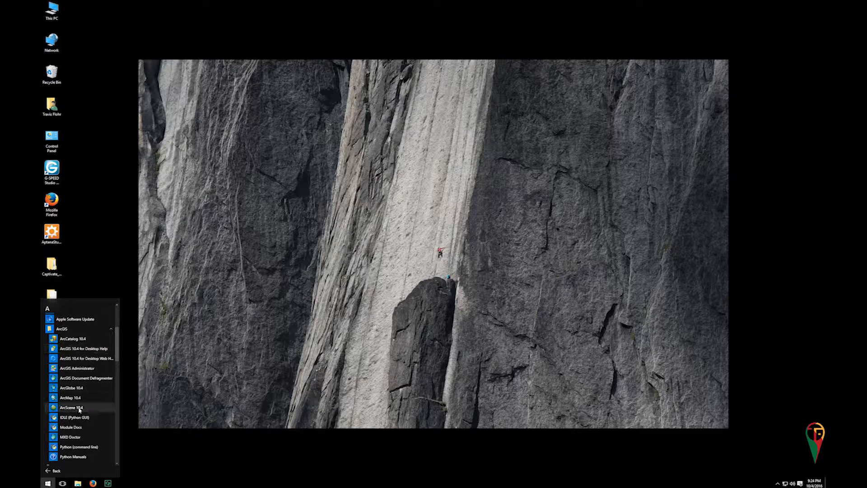
click(63, 409)
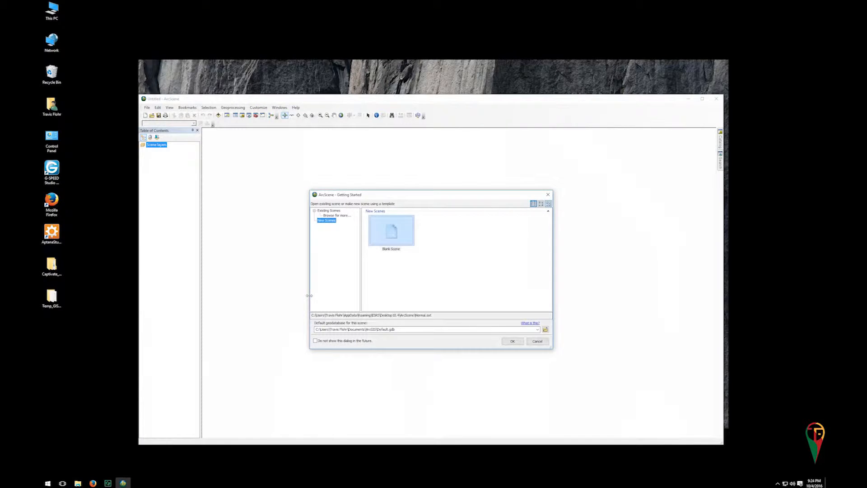
click(513, 342)
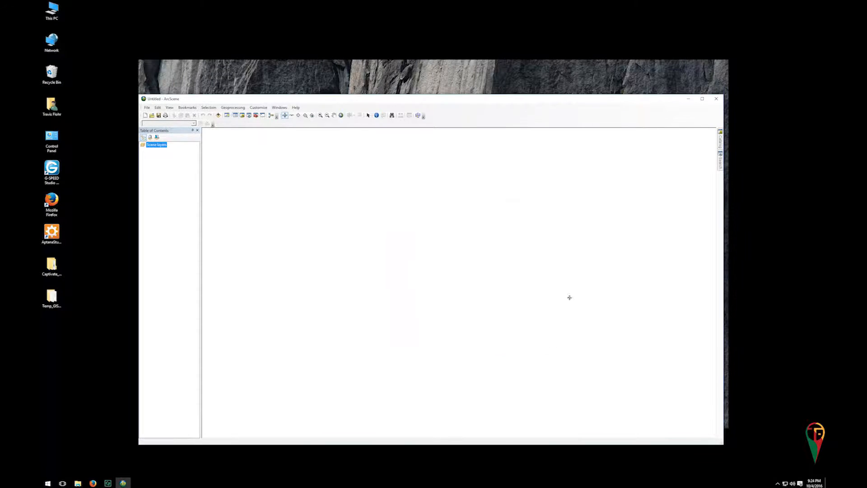
click(702, 99)
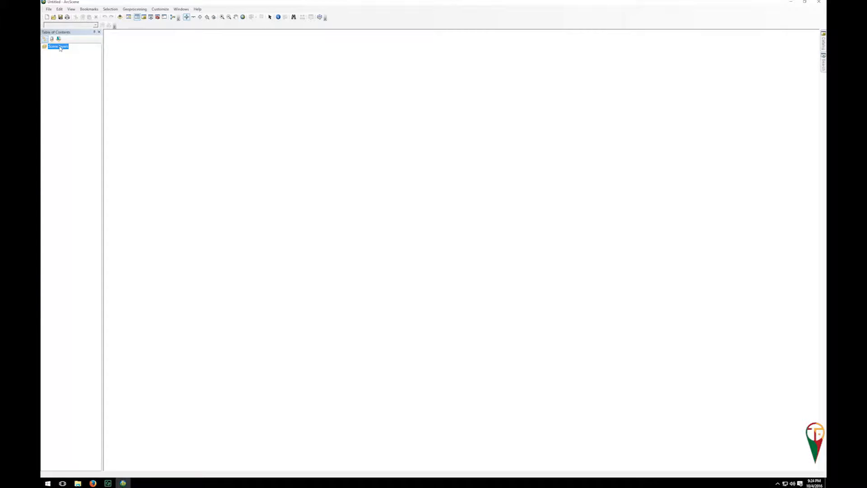
Step: Inspect the coordinate system in the scene properties and close them without changes
right_click(60, 48)
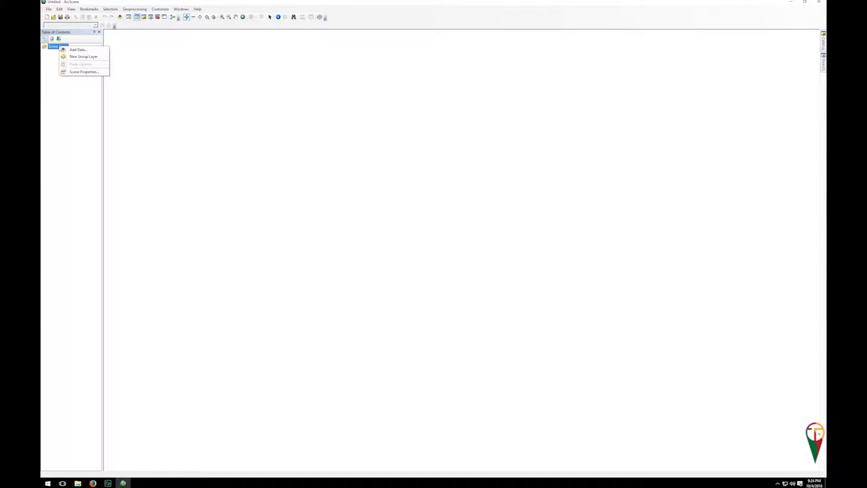
click(84, 72)
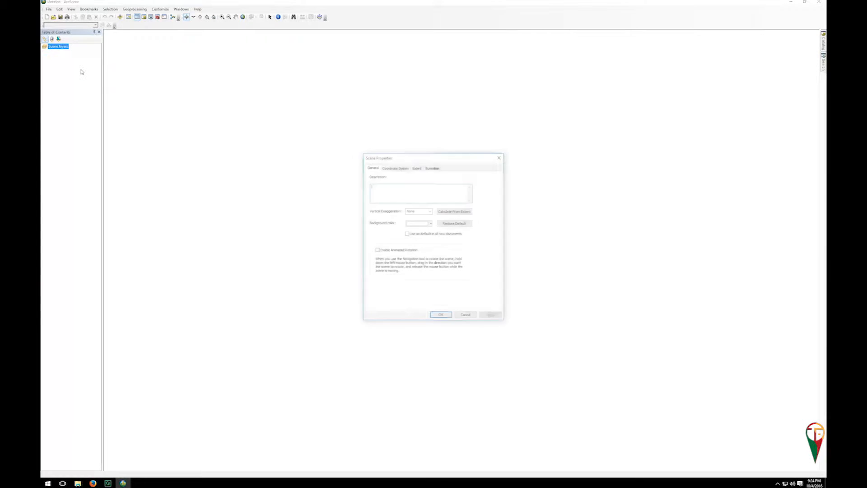
click(395, 167)
click(420, 200)
click(466, 316)
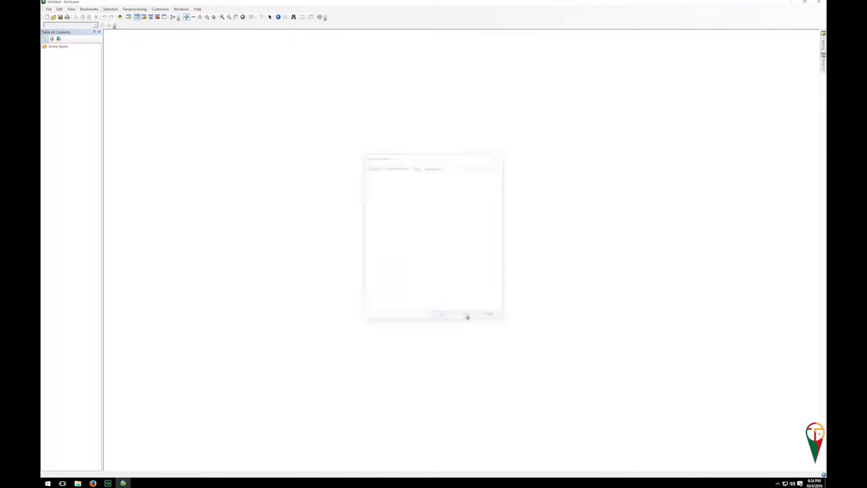
Step: Show the Catalog, keep it docked open, and widen it so the folder paths are readable
click(143, 17)
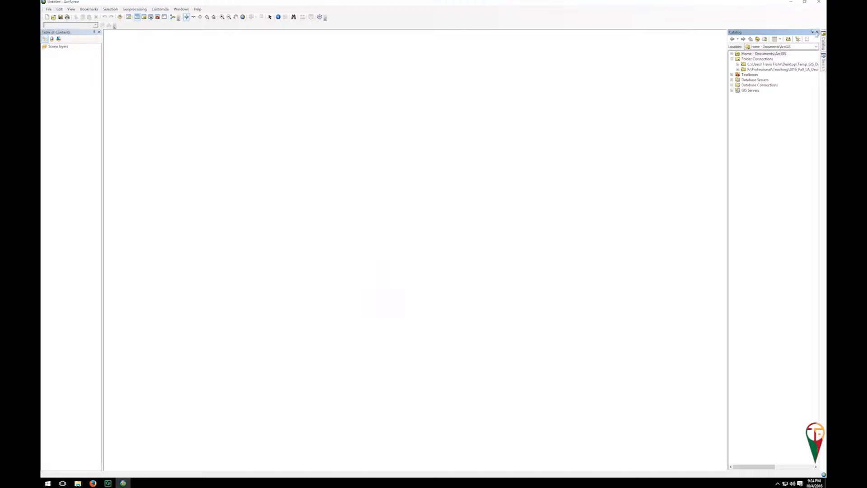
click(813, 32)
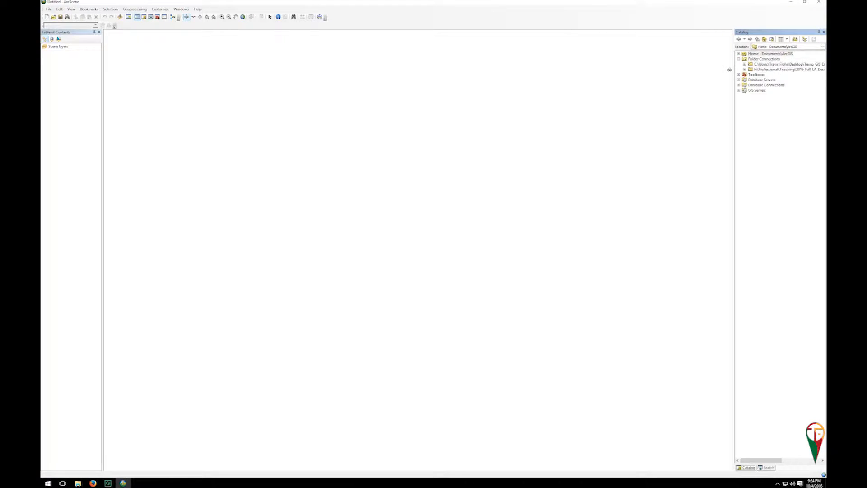
drag(734, 68, 694, 68)
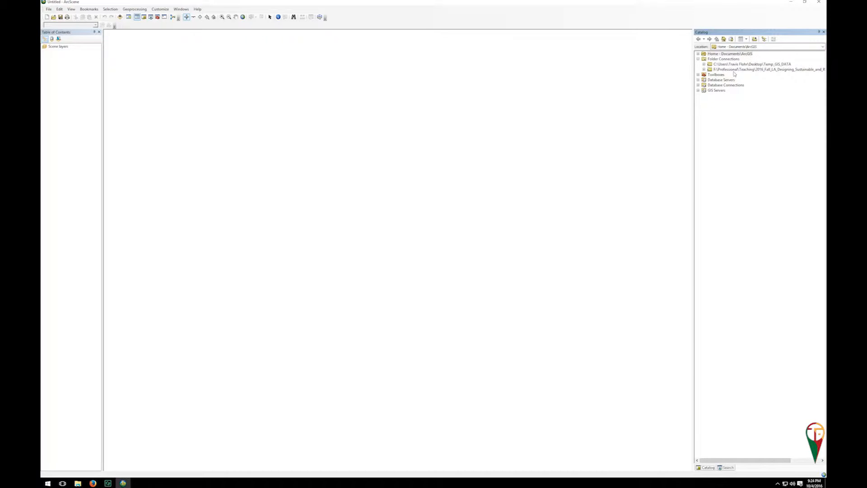
Step: Add Dane_Co_Blocks_Pop_Join.shp from the Processed_Data Vector folder to the scene layers
click(704, 70)
click(709, 80)
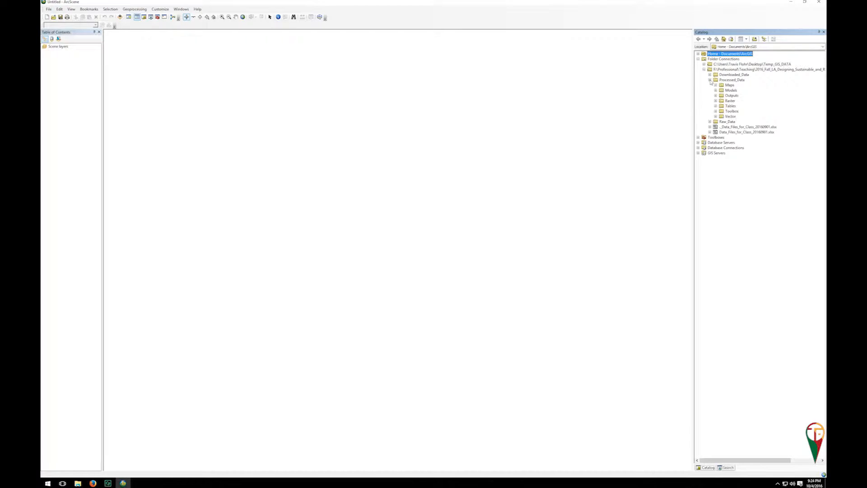
click(716, 116)
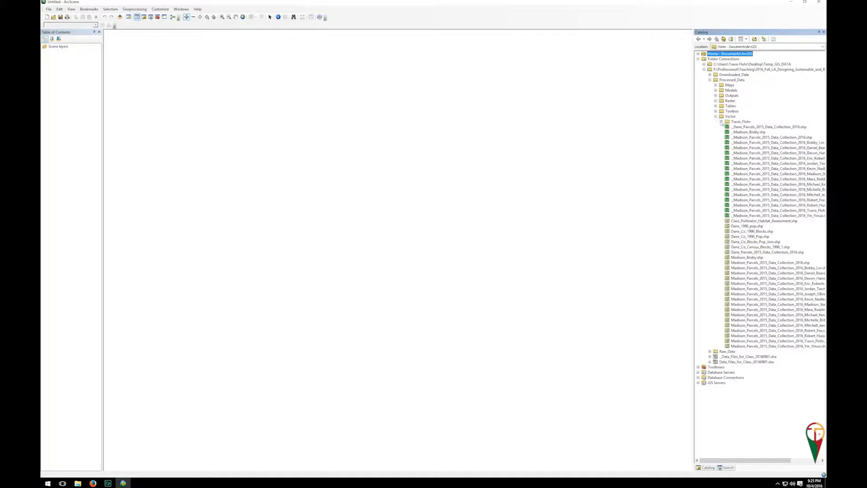
click(750, 231)
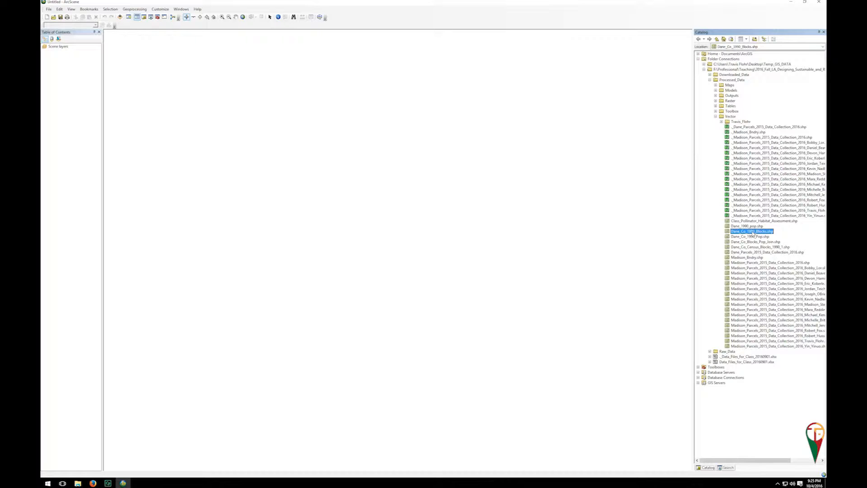
drag(755, 243, 94, 108)
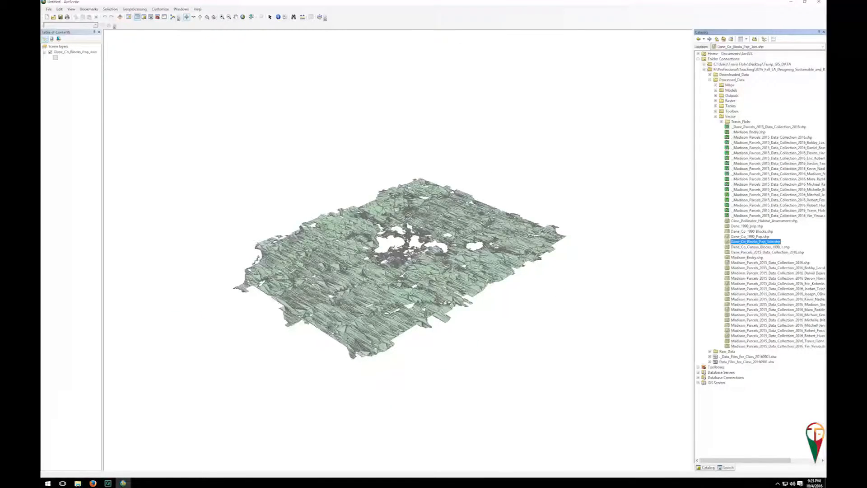
Step: Symbolize the Dane_Co_Blocks_Pop_Join layer with graduated colors based on the PopSqMi field
drag(289, 265, 588, 294)
drag(403, 262, 413, 181)
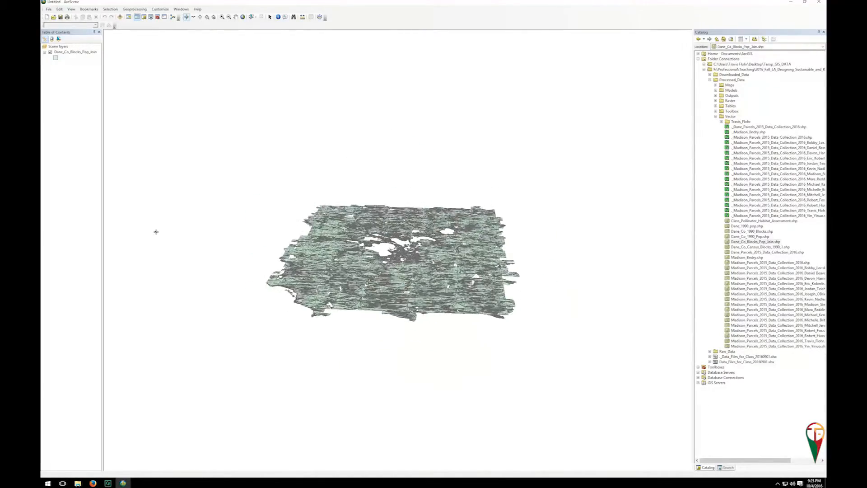
drag(519, 338, 369, 307)
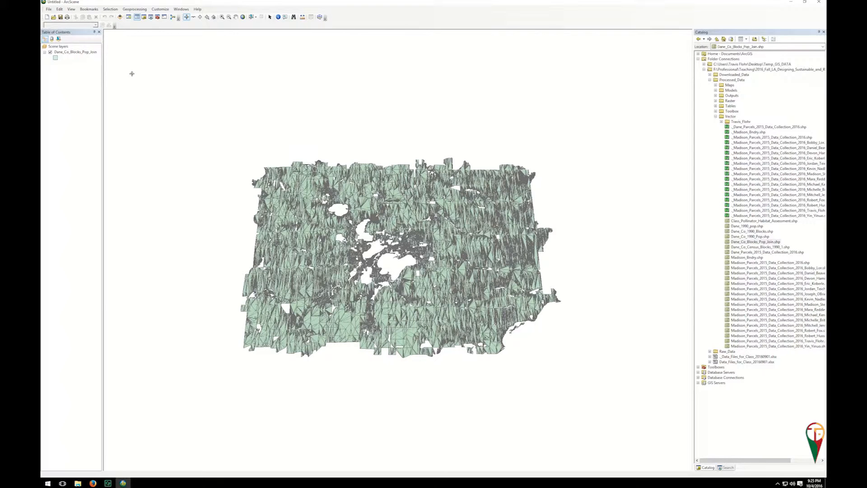
right_click(87, 54)
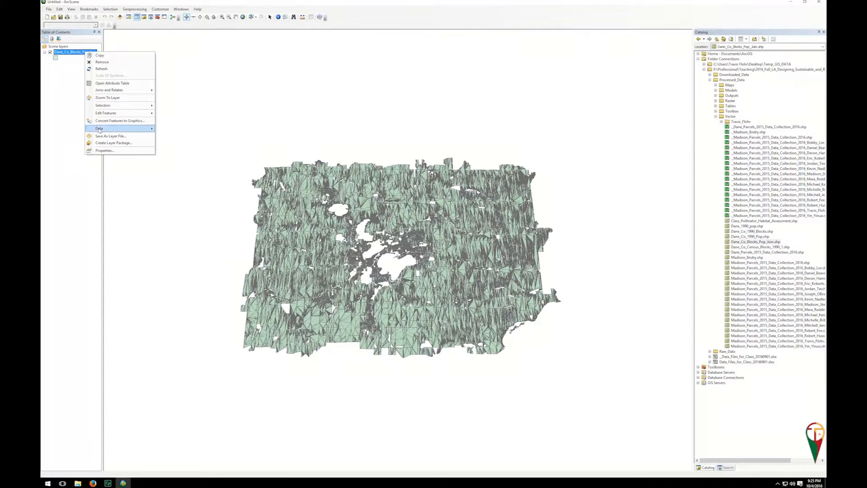
click(105, 151)
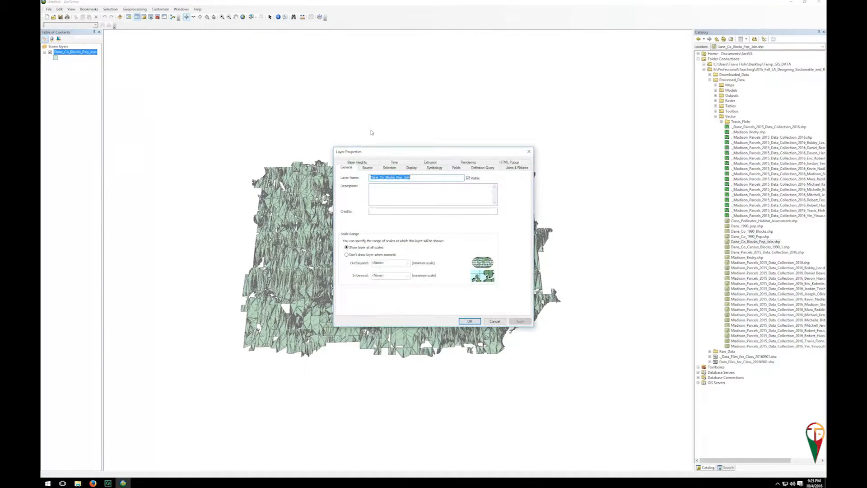
click(434, 168)
click(348, 193)
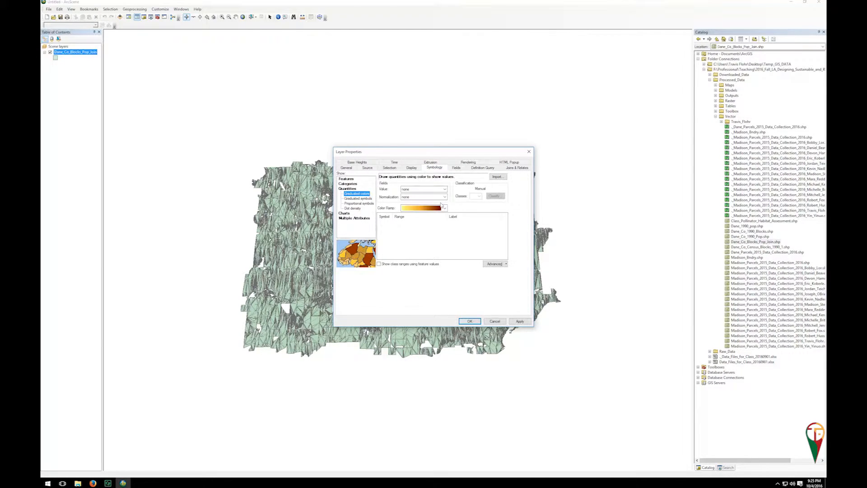
click(445, 189)
scroll(451, 244, down, 10)
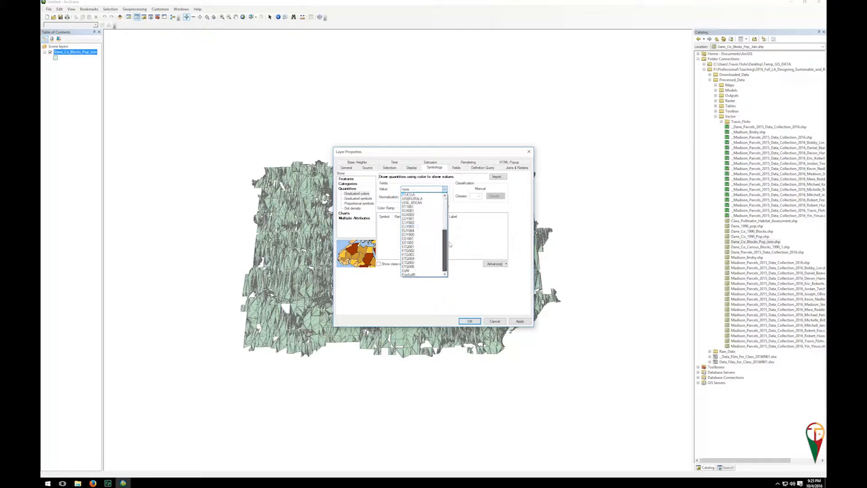
click(434, 275)
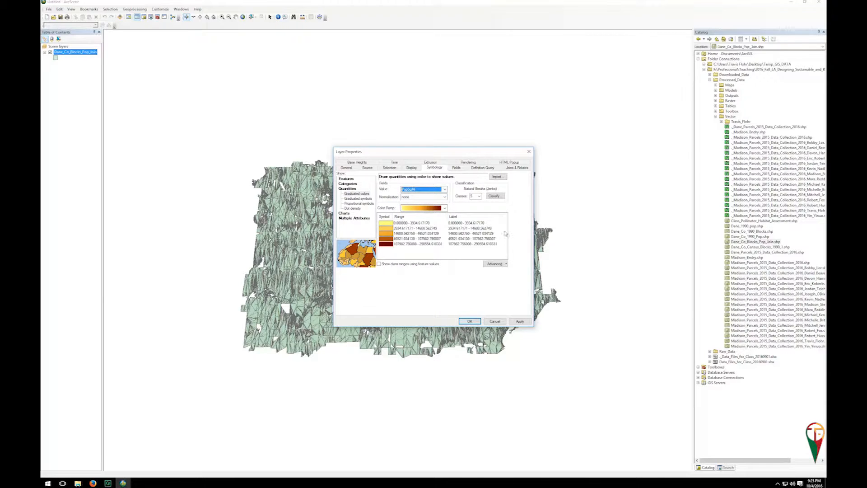
click(519, 321)
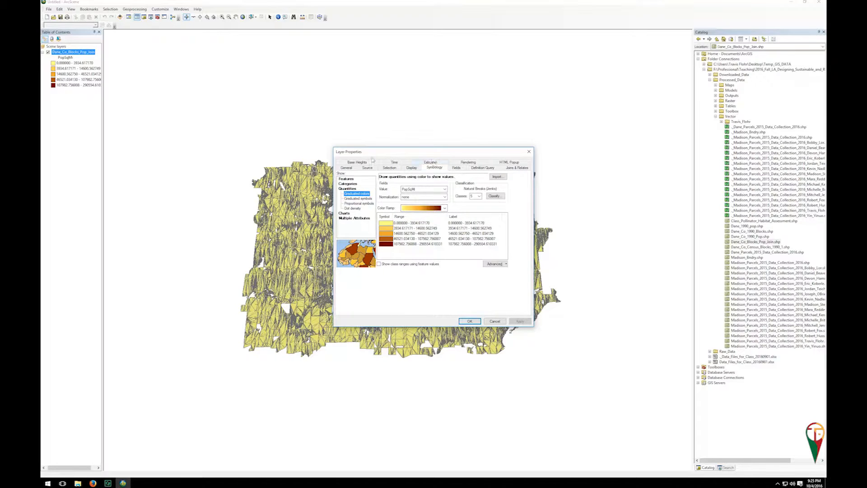
Step: Examine the layer's base height and extrusion options
click(357, 163)
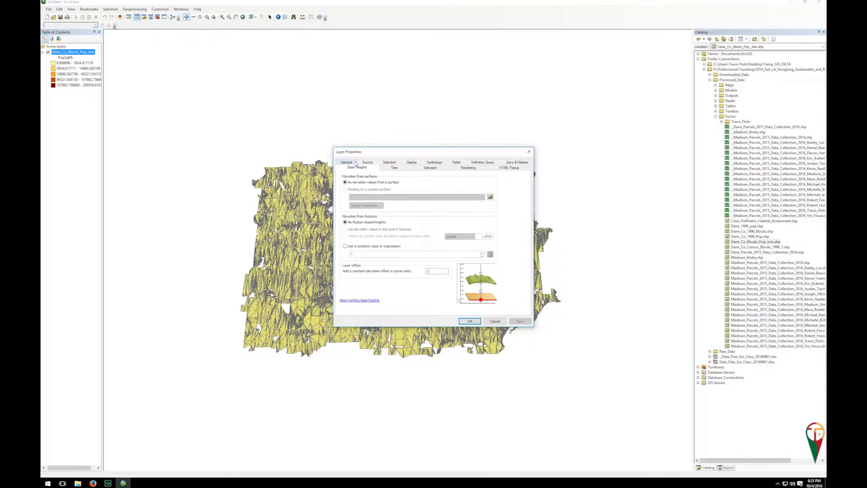
click(431, 168)
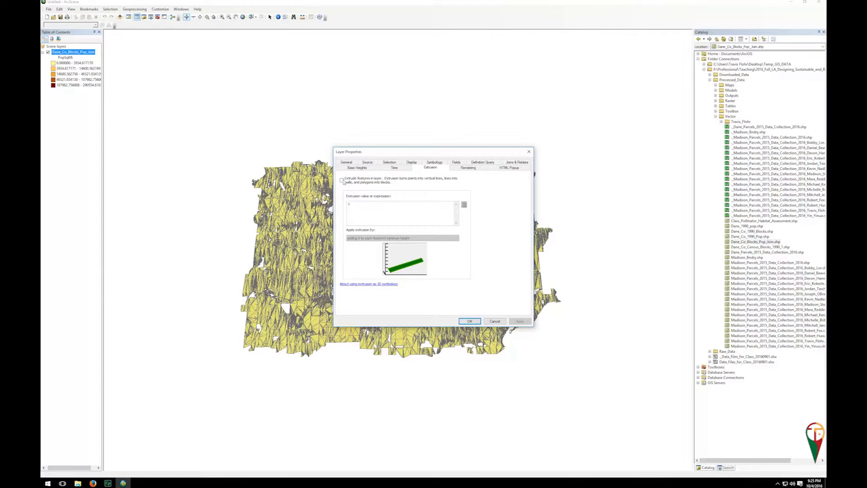
click(342, 179)
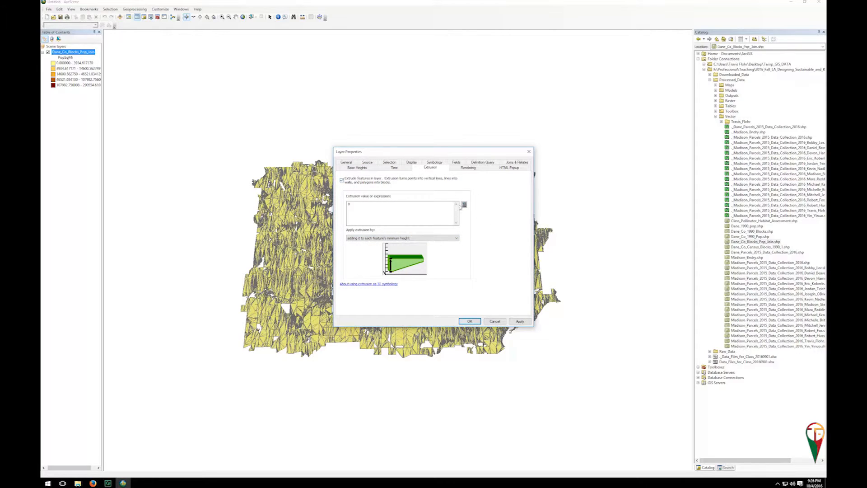
click(342, 180)
click(356, 167)
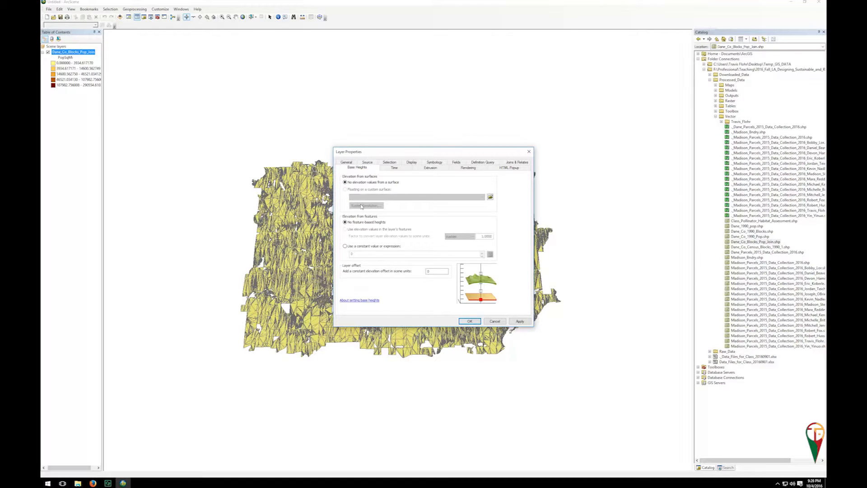
click(434, 169)
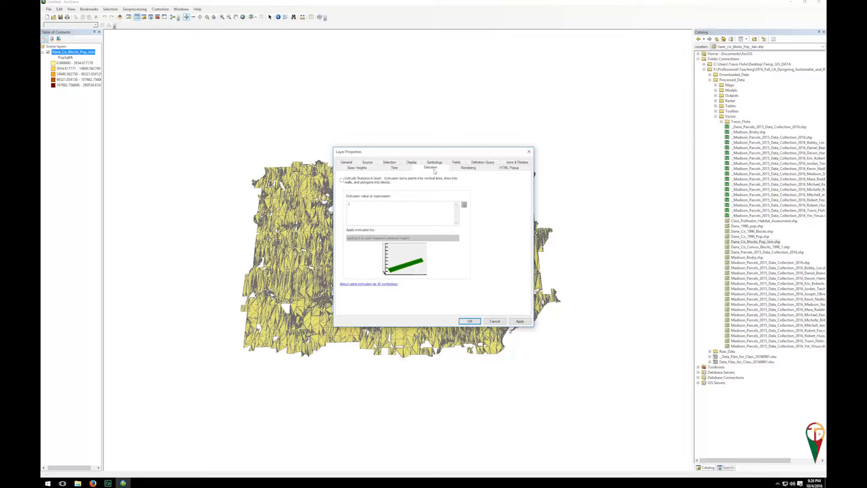
click(365, 169)
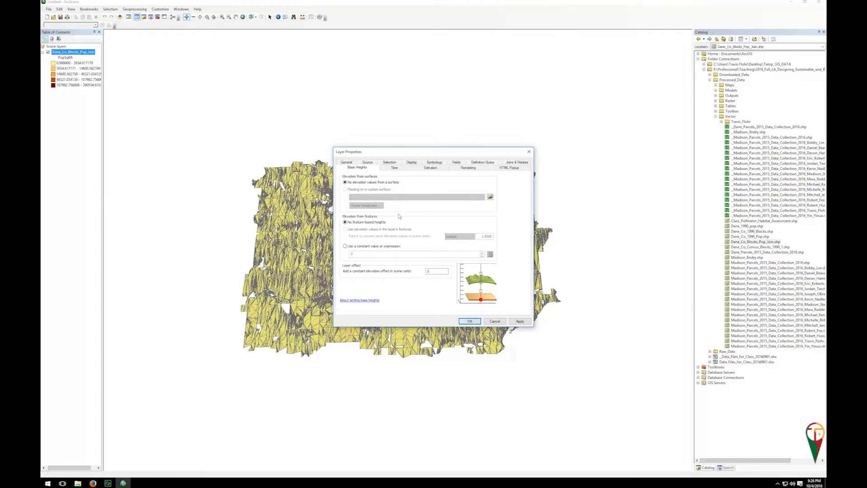
Step: Turn on extrusion for the Dane_Co_Blocks_Pop_Join features using the PopSqMi field as the expression, and apply it
click(429, 168)
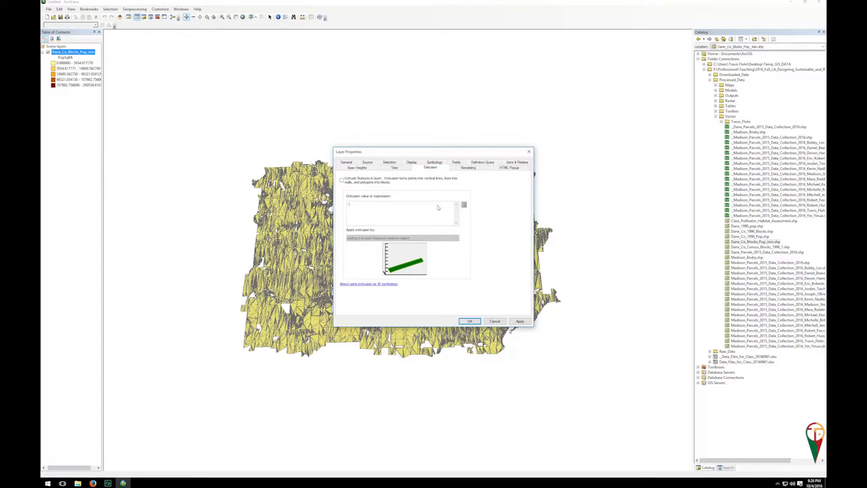
click(344, 180)
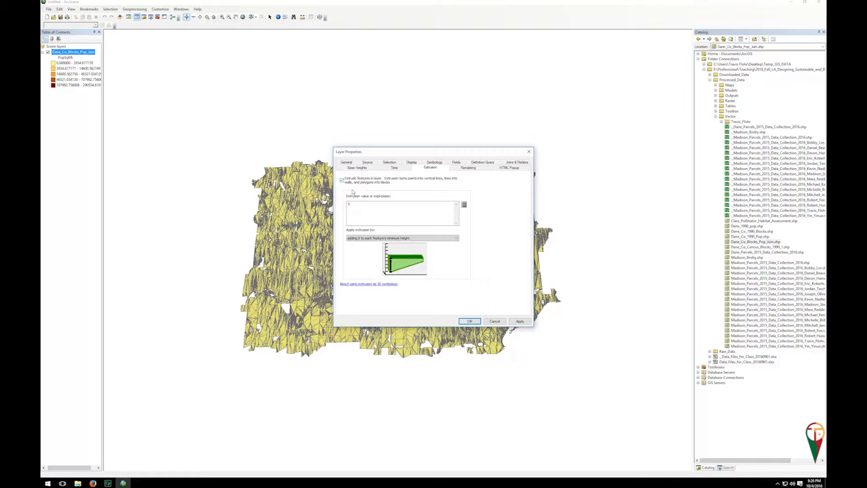
click(464, 206)
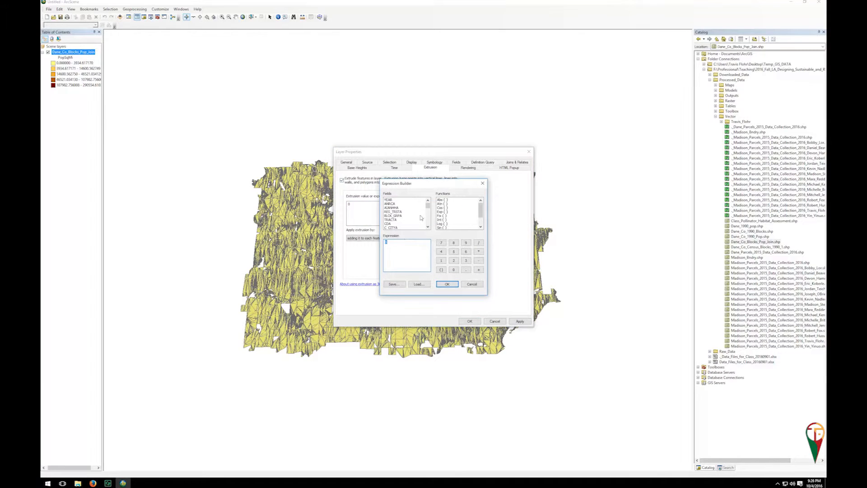
drag(427, 204, 427, 226)
double_click(402, 223)
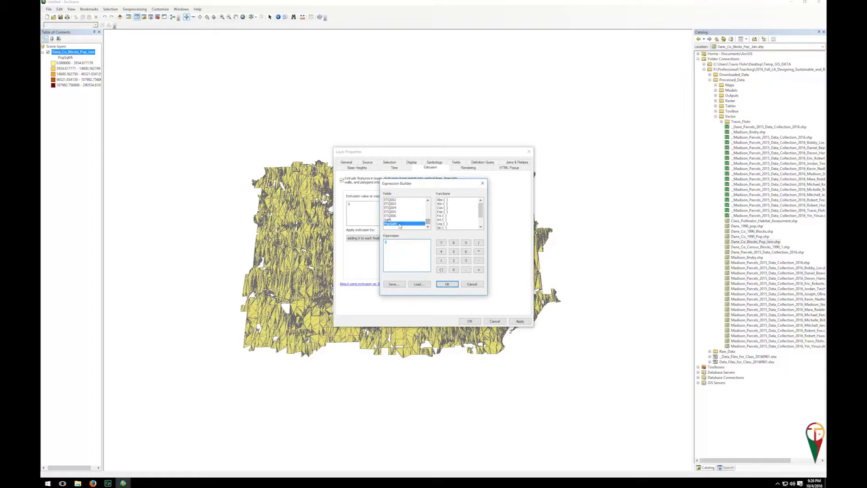
click(448, 284)
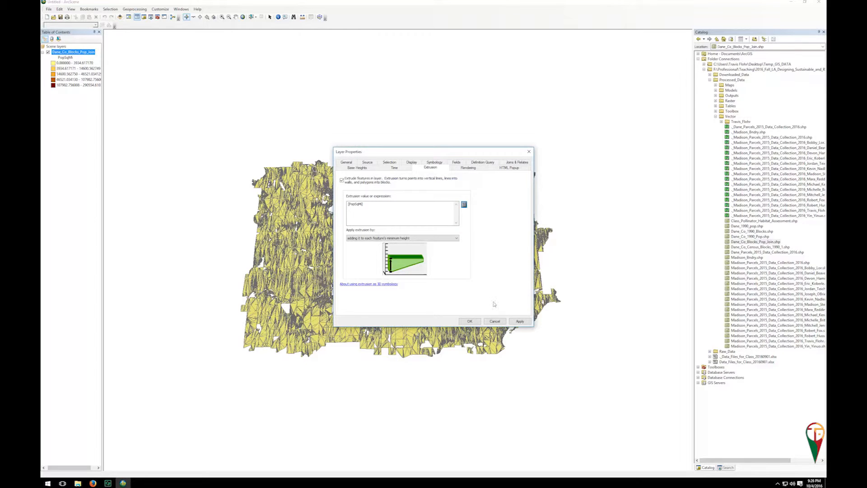
click(519, 321)
click(470, 322)
Step: Halve the extrusion heights of the Dane_Co_Blocks_Pop_Join layer by changing its expression to [PopSqMi]/2, and apply it
drag(429, 271, 447, 225)
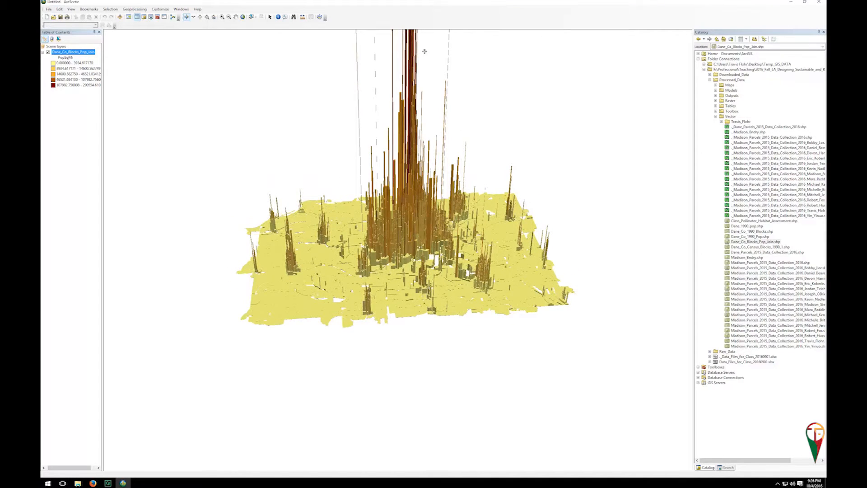
right_click(58, 53)
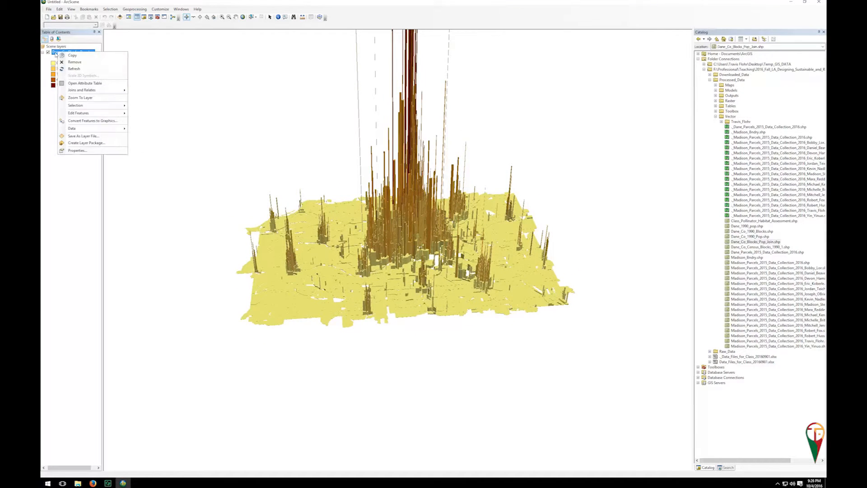
click(92, 151)
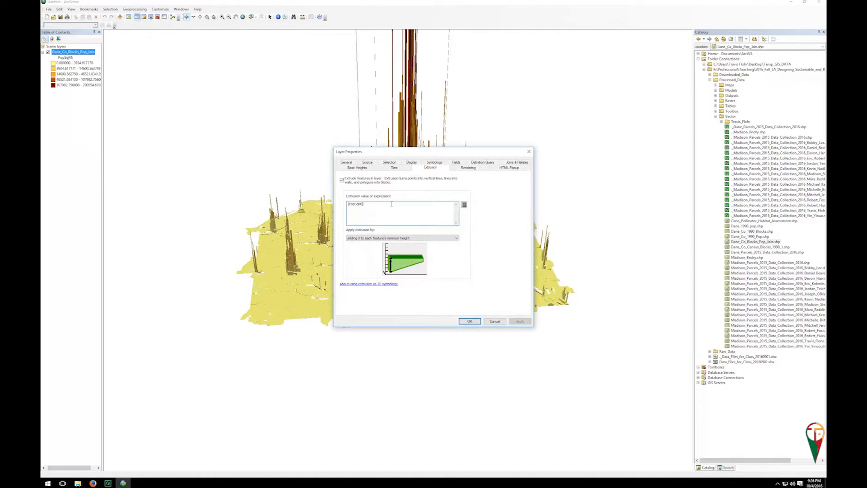
text(/2)
click(519, 321)
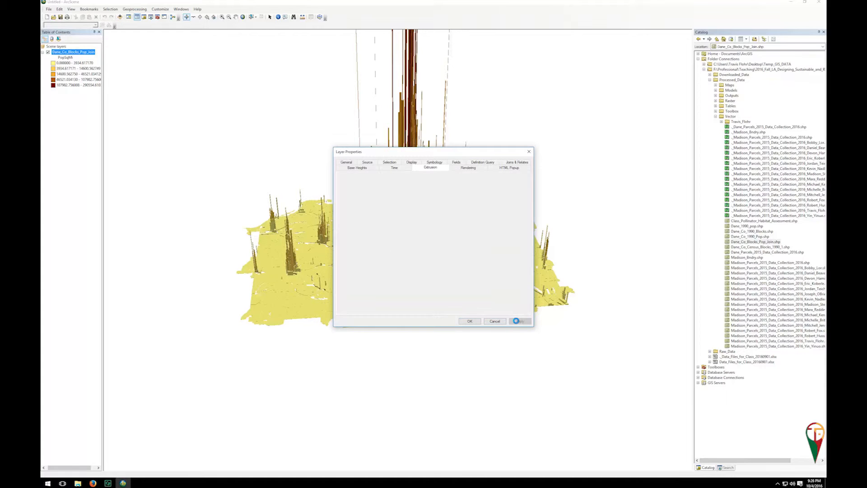
click(469, 321)
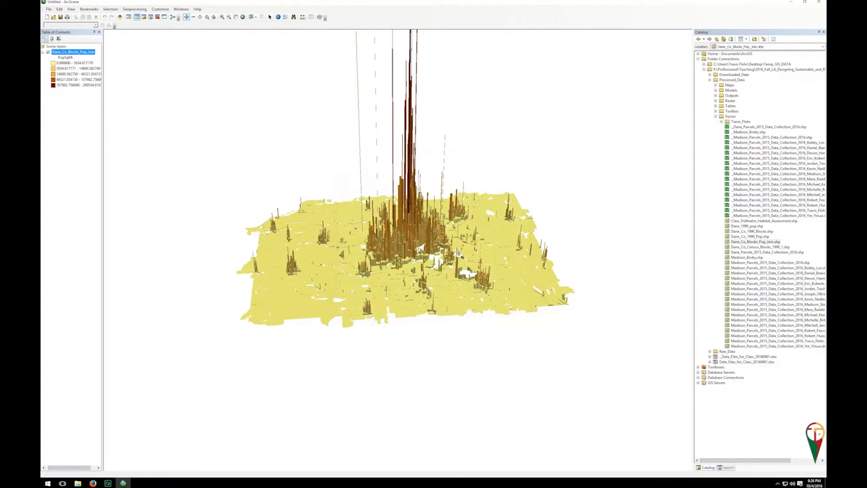
Step: Examine the extruded census blocks up close in the dense center and across the whole county from several angles
scroll(450, 252, up, 5)
scroll(450, 251, up, 3)
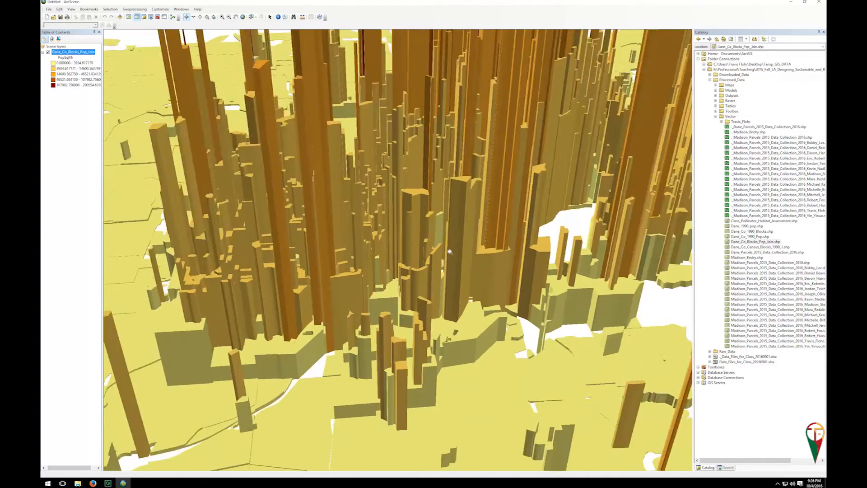
scroll(450, 251, down, 10)
drag(450, 252, 408, 236)
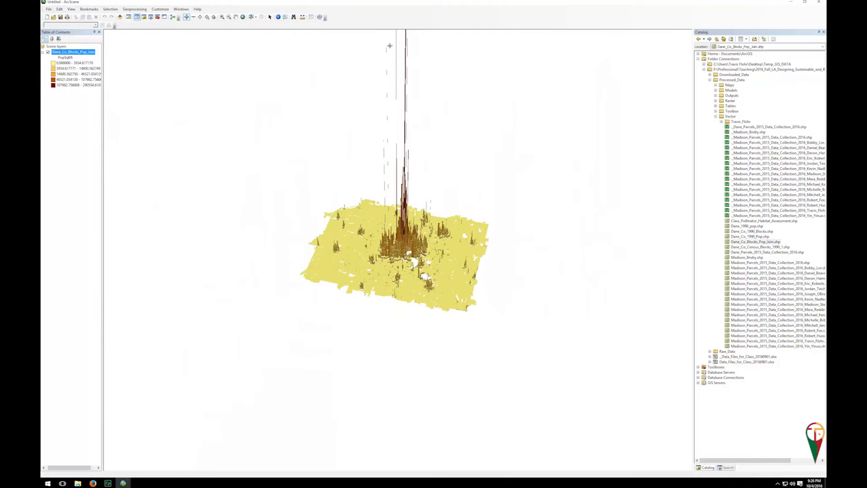
drag(372, 263, 435, 263)
drag(390, 280, 458, 246)
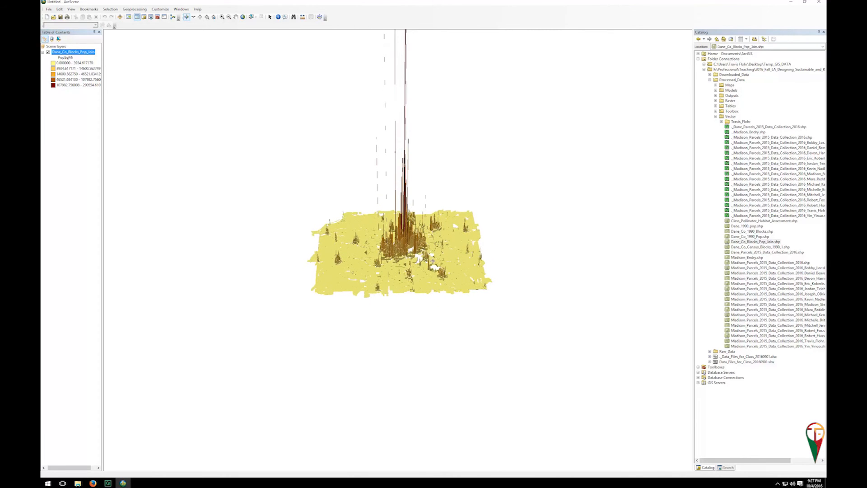